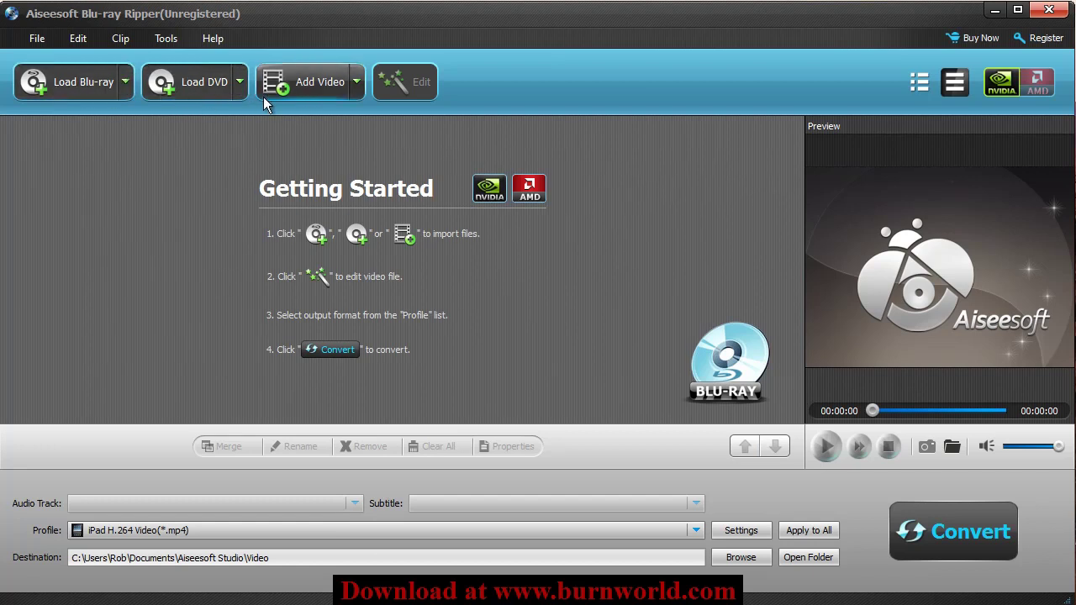
# - Load the SPIDER_MAN Blu-ray disc from drive K:\ as the source
pyautogui.click(125, 81)
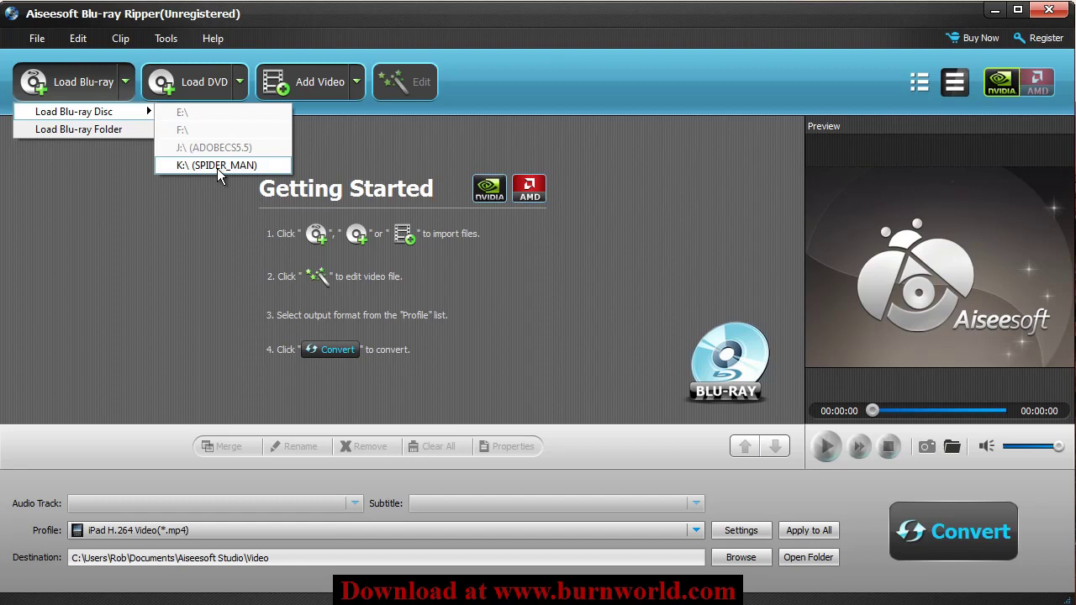
pyautogui.click(216, 169)
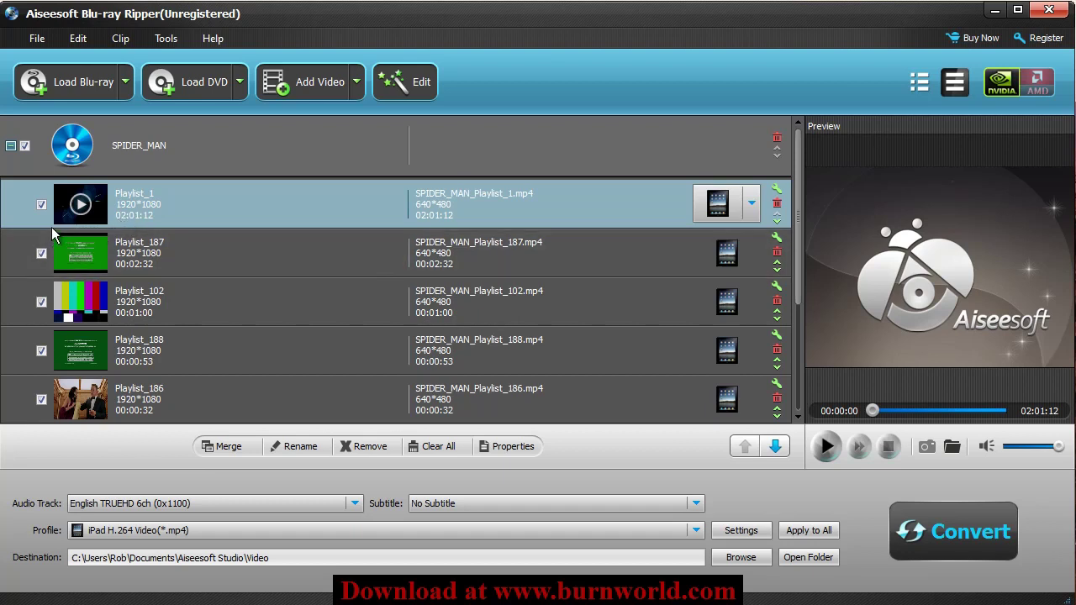
pyautogui.moveTo(81, 253)
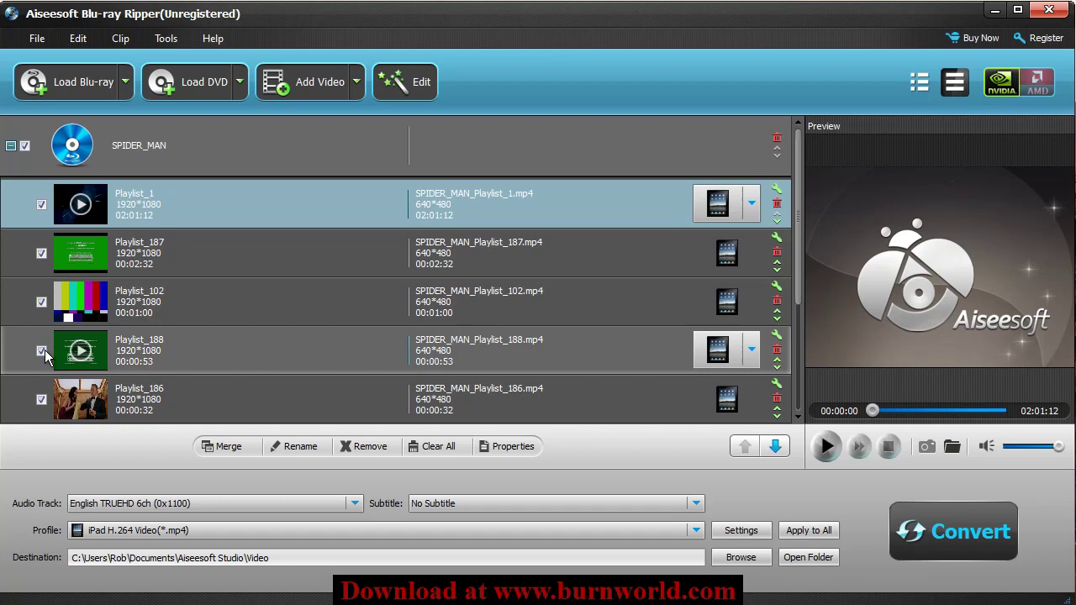
# - Preview Playlist_187, skipping ahead in playback, then pause it
pyautogui.click(80, 257)
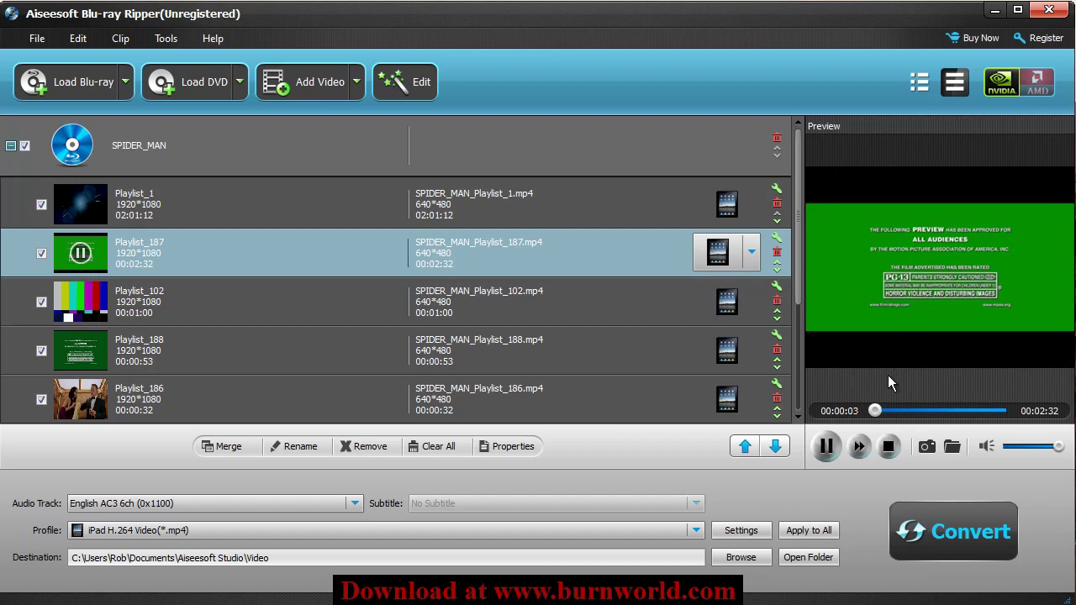
pyautogui.click(886, 410)
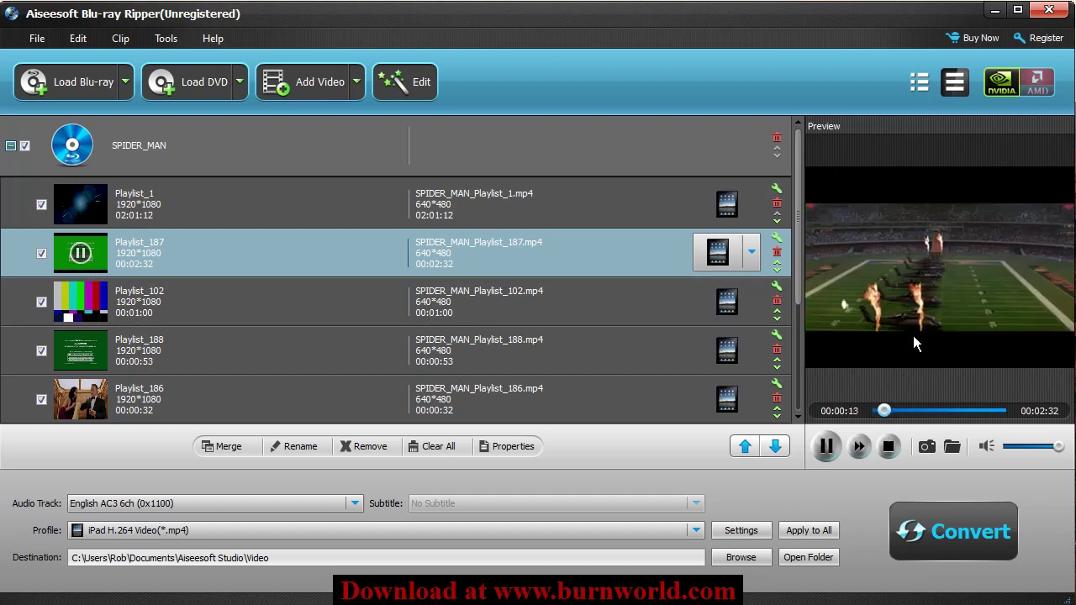
pyautogui.click(877, 410)
pyautogui.click(79, 253)
# - Uncheck Playlist_187, Playlist_102, Playlist_188 and Playlist_186, leaving only Playlist_1
pyautogui.click(41, 253)
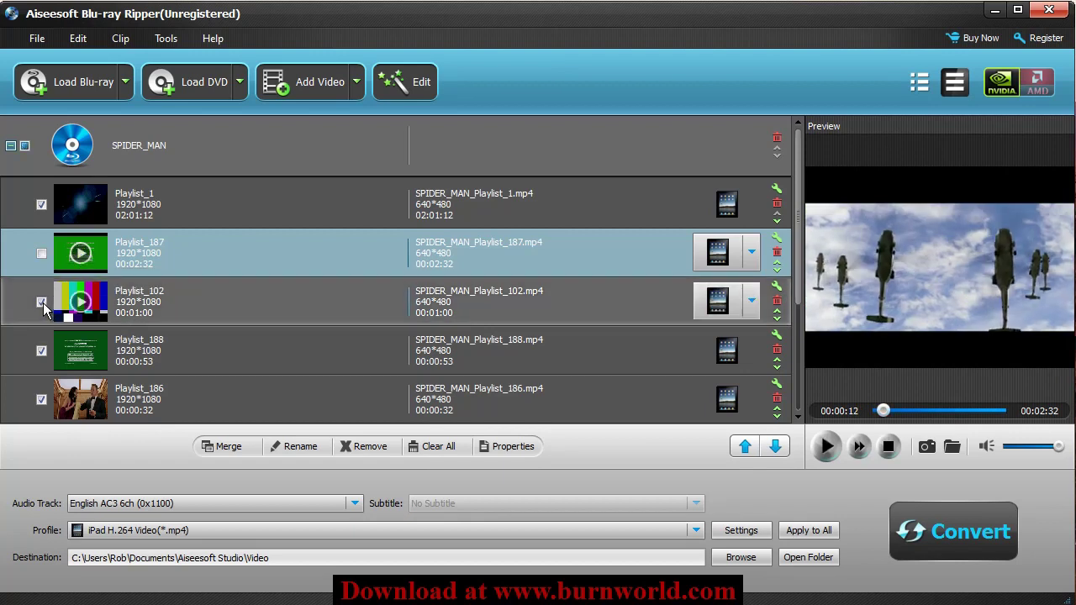
pyautogui.click(41, 302)
pyautogui.click(41, 350)
pyautogui.click(41, 399)
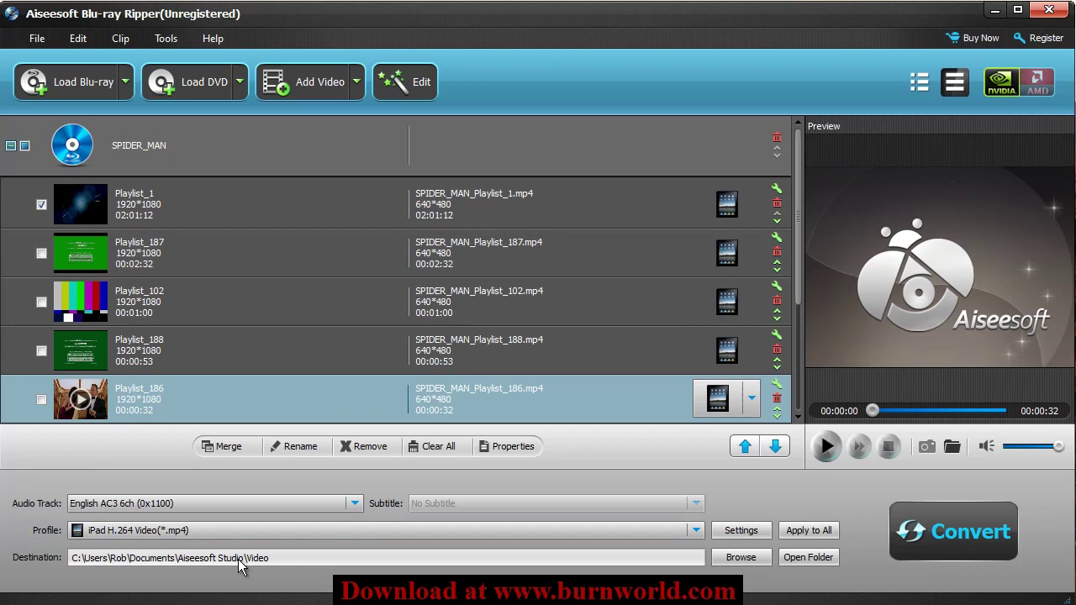
# - Choose the Apple iPod profile 'iPod H.264 Video (*.mp4)' for output
pyautogui.click(696, 530)
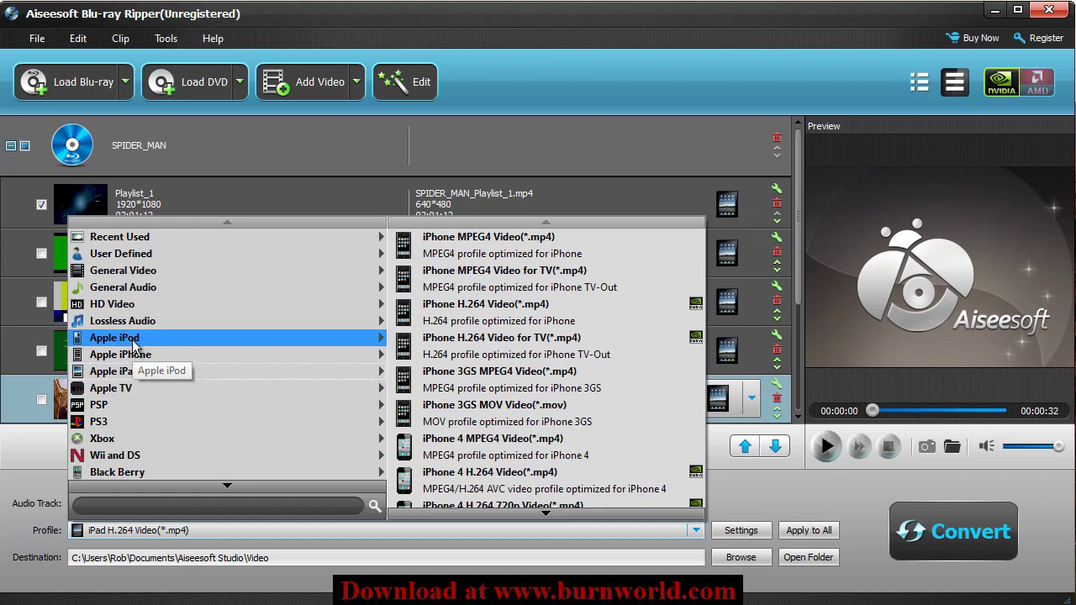
pyautogui.moveTo(114, 337)
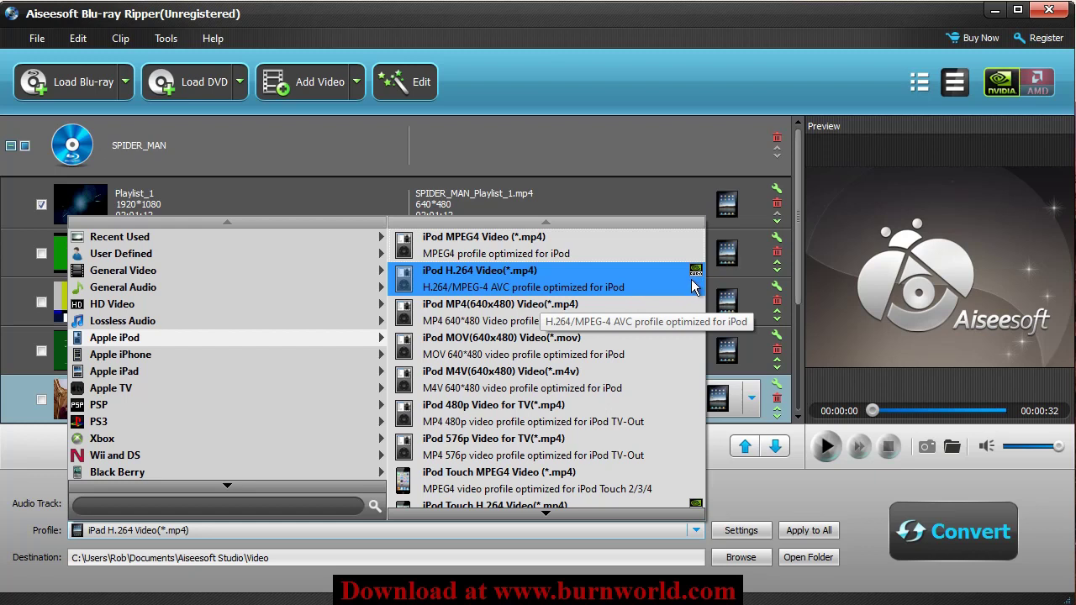
pyautogui.click(534, 279)
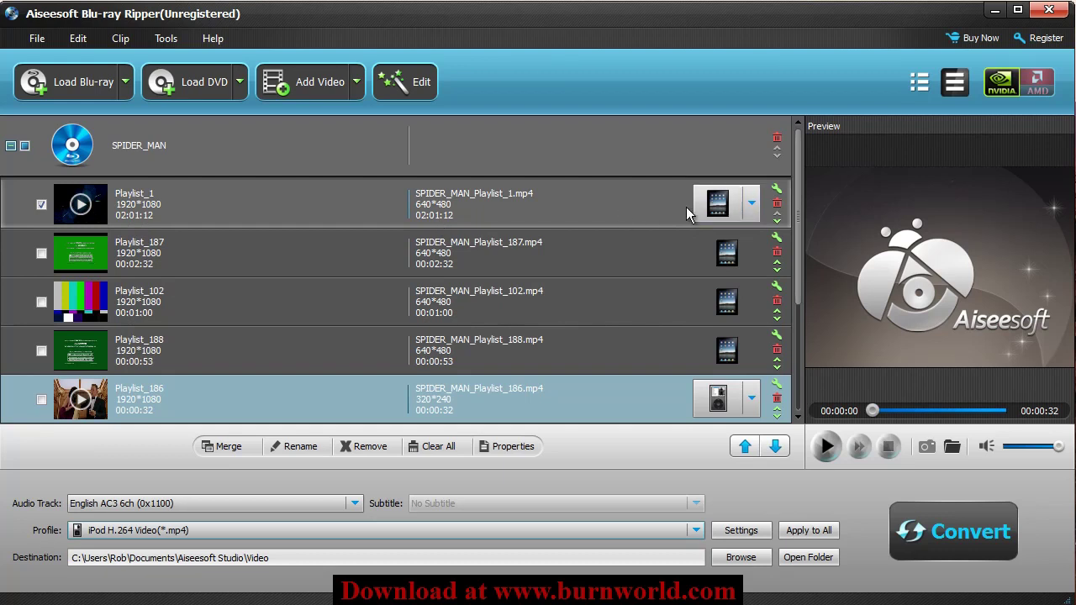
# - Start converting Playlist_1, choosing Order Later on the trial registration notice
pyautogui.click(956, 541)
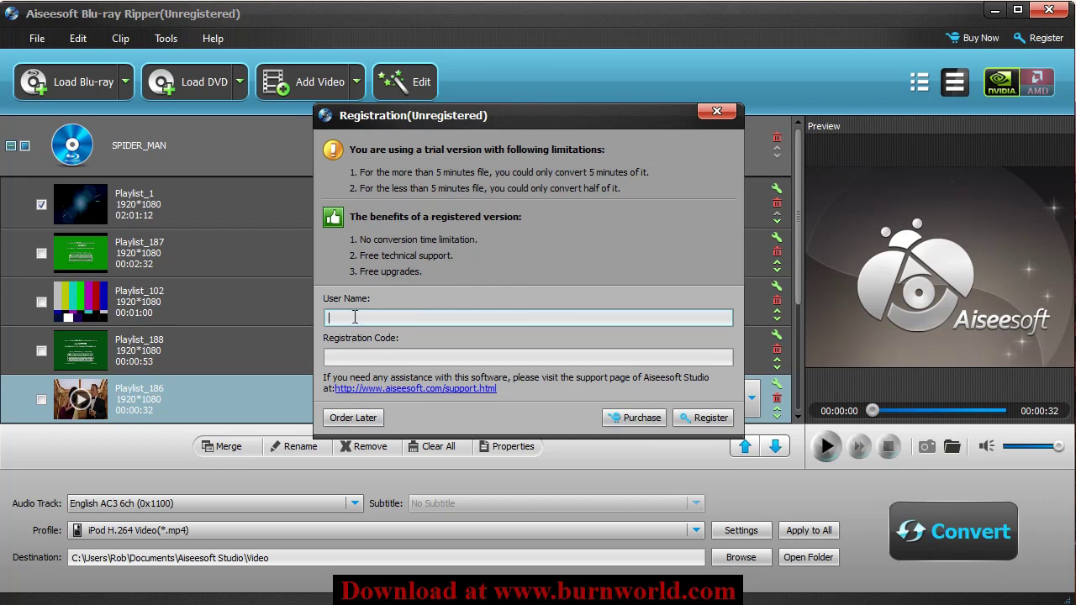
pyautogui.click(360, 419)
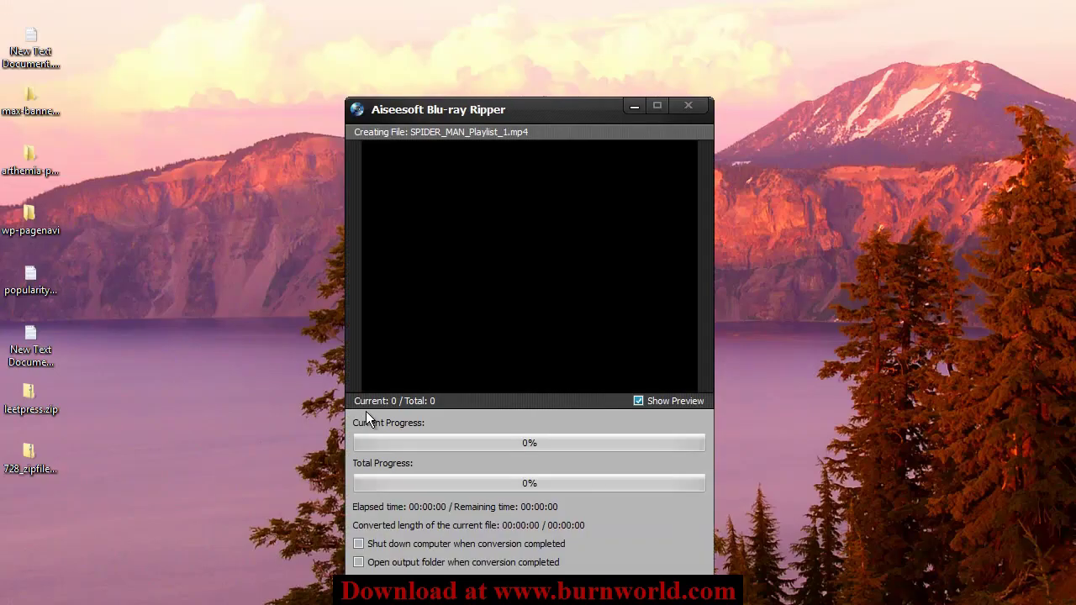